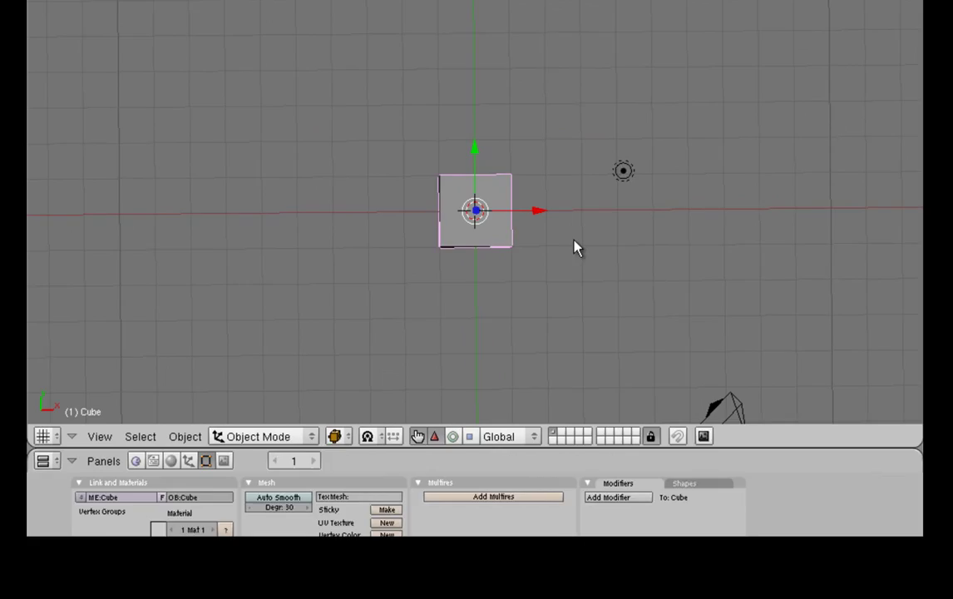
Step: Orbit around the default cube and check the top, front, side and camera views, ending in top view
middle_drag(558, 236, 572, 55)
middle_drag(723, 219, 746, 267)
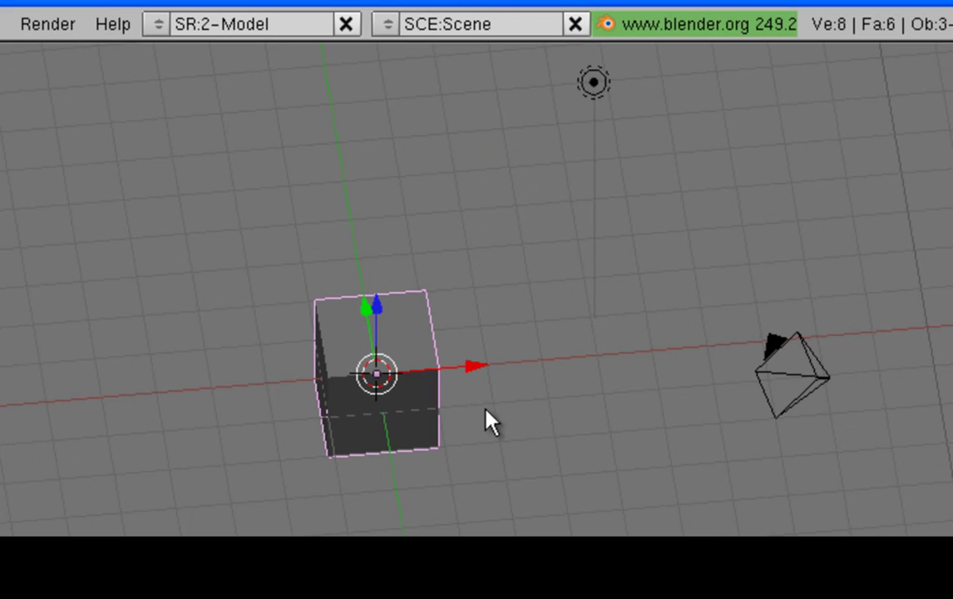
middle_drag(553, 465, 644, 386)
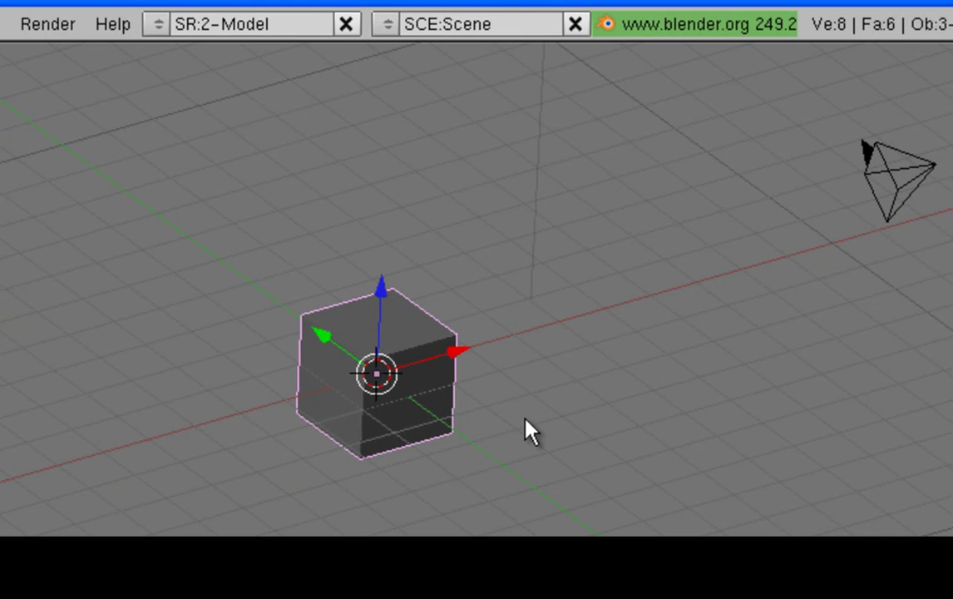
mouse_move(458, 277)
middle_down()
mouse_move(373, 266)
mouse_move(365, 256)
mouse_move(466, 260)
mouse_move(486, 248)
mouse_move(455, 259)
middle_up()
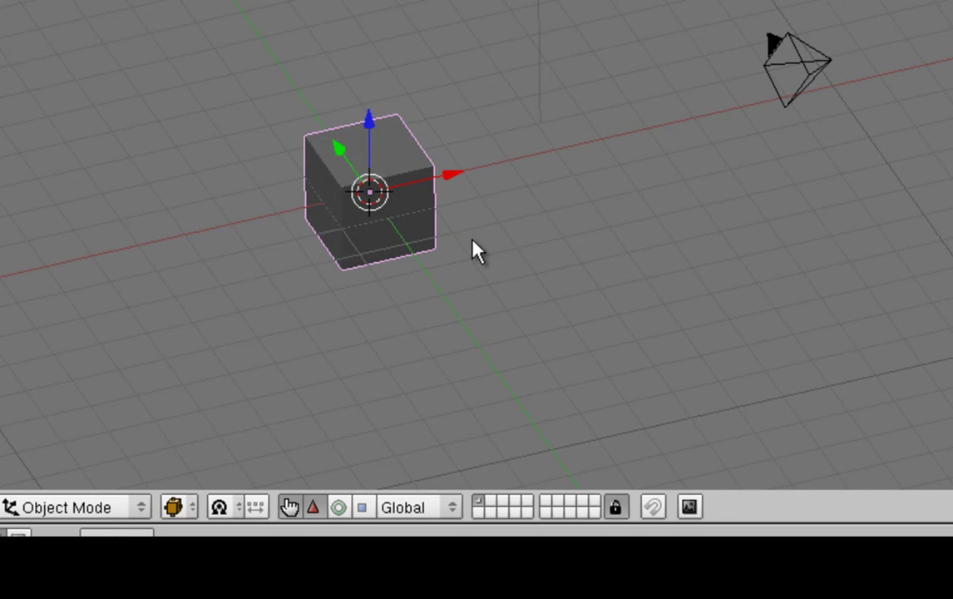
key(KP_7)
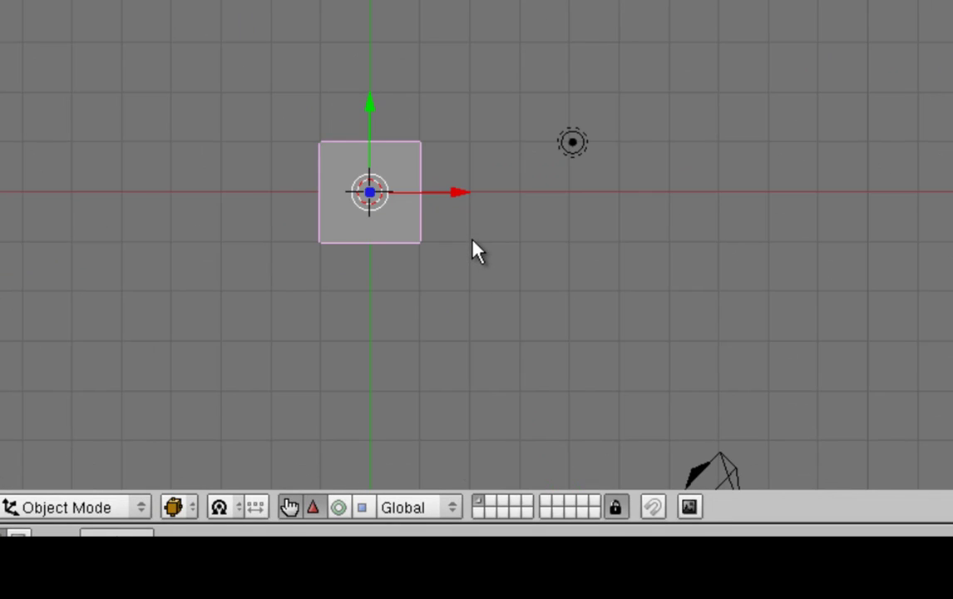
key(KP_1)
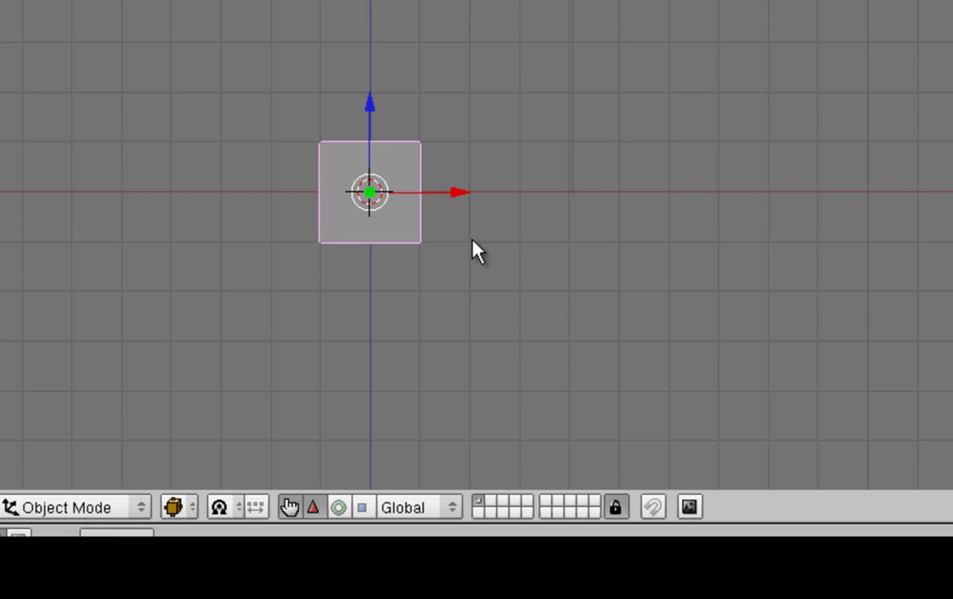
key(KP_3)
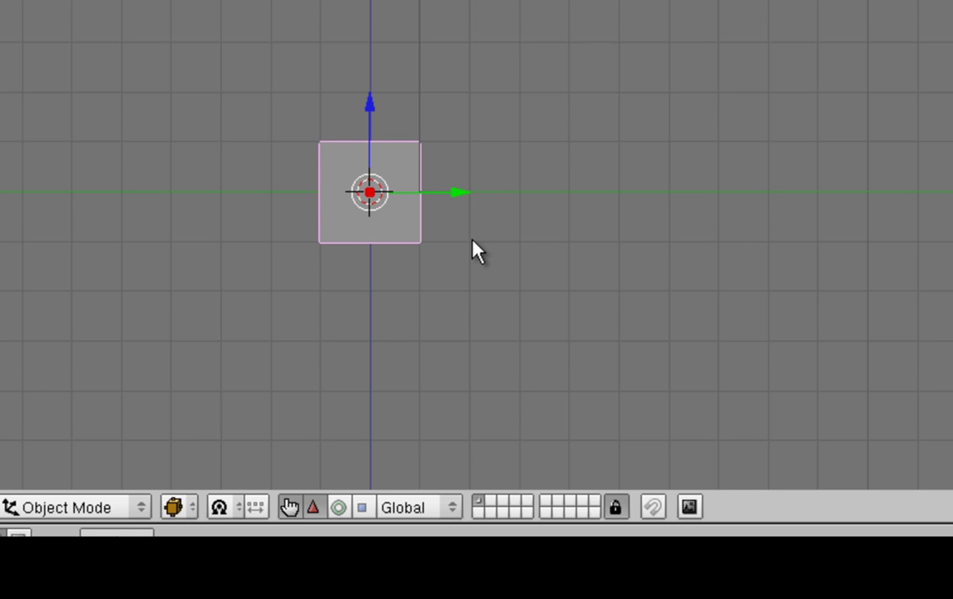
key(KP_0)
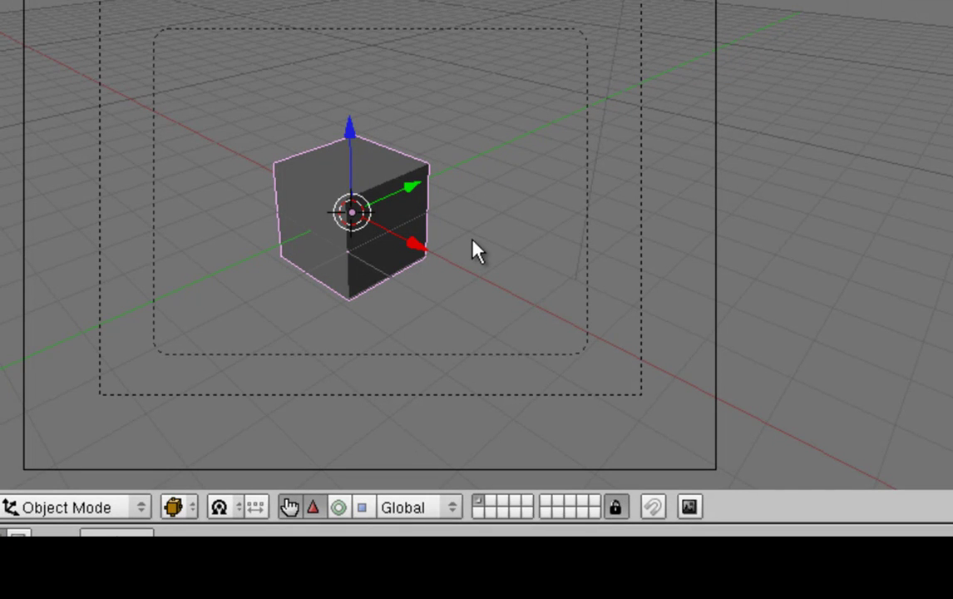
key(KP_7)
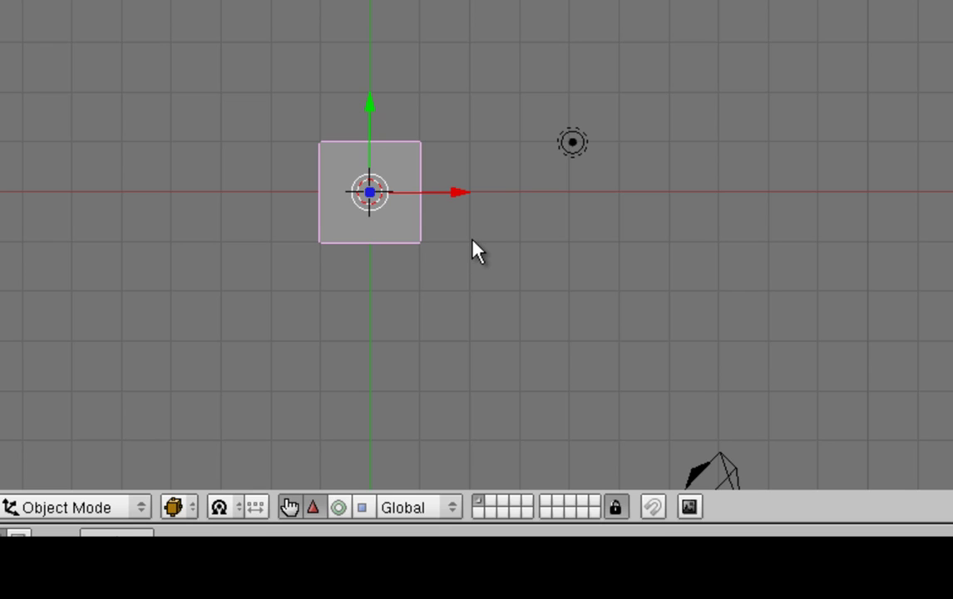
Step: Select the cube, lamp and camera together and erase them all
key(a)
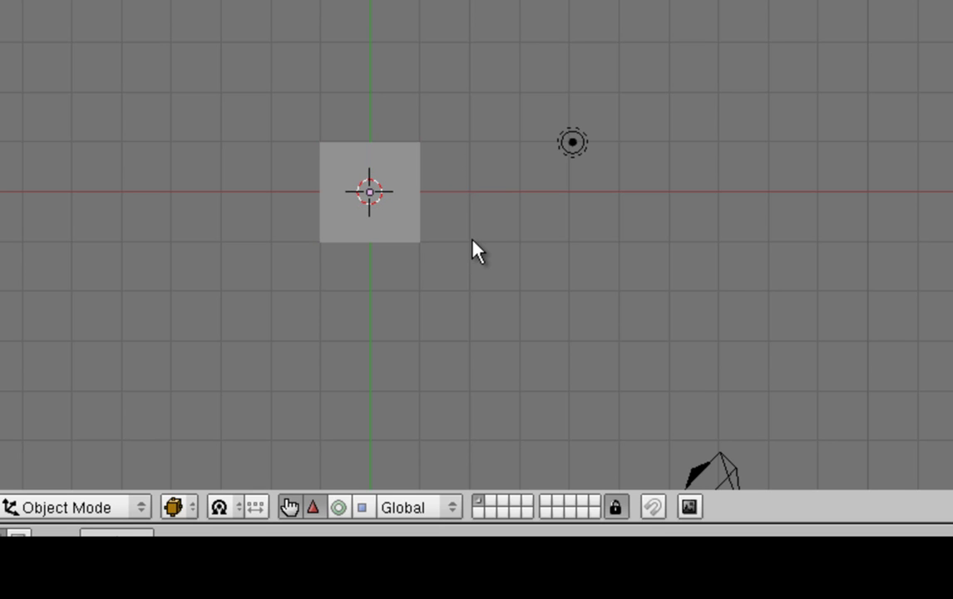
key(a)
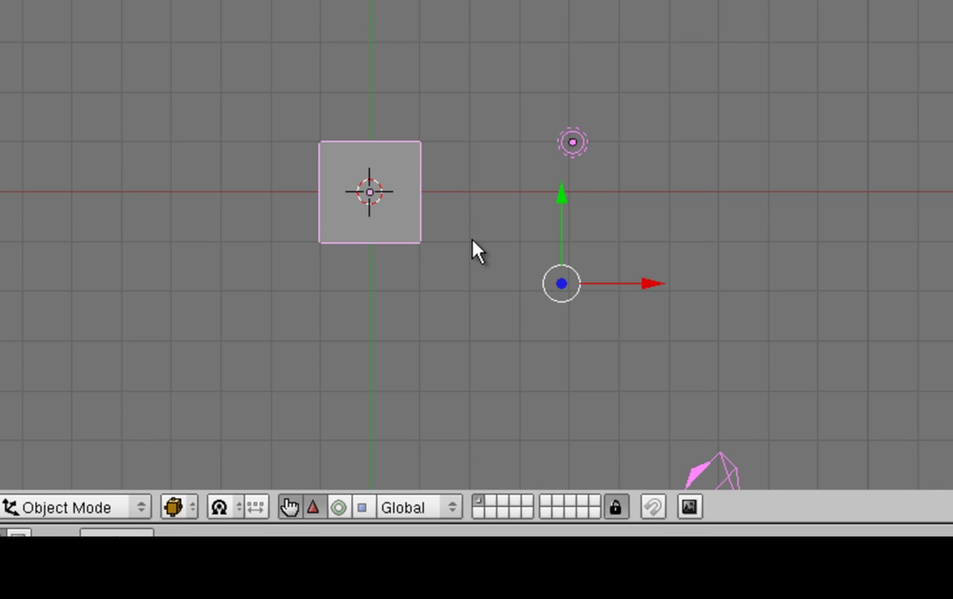
key(x)
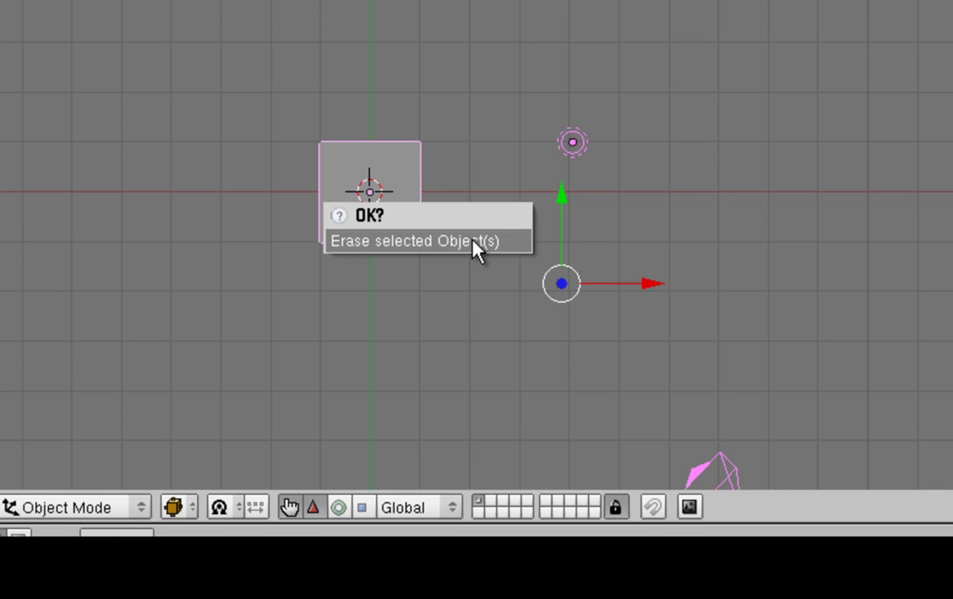
click(476, 241)
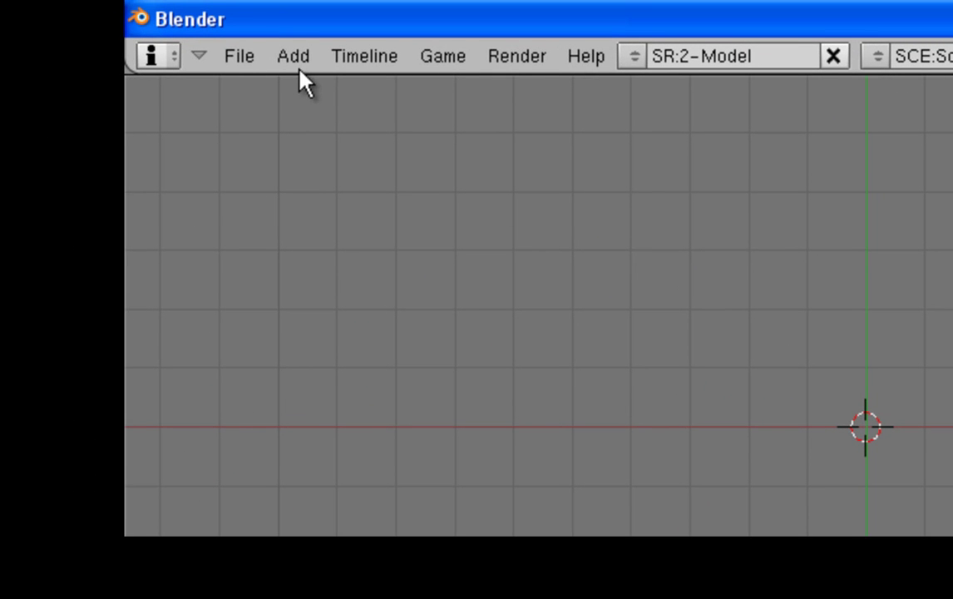
Step: Add a Grid mesh with X resolution 16 and Y resolution 16
click(295, 58)
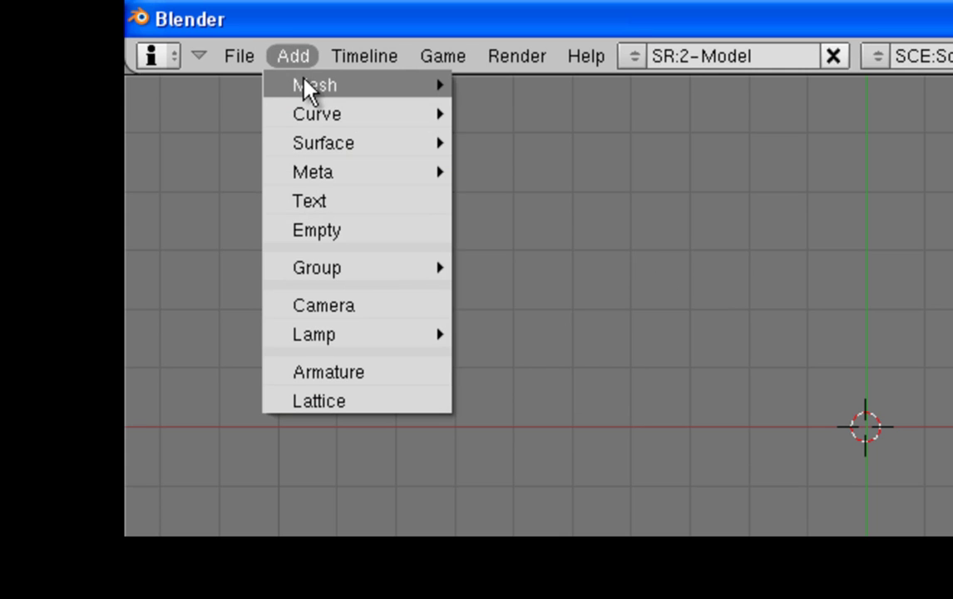
mouse_move(305, 88)
click(526, 301)
click(535, 297)
text(16)
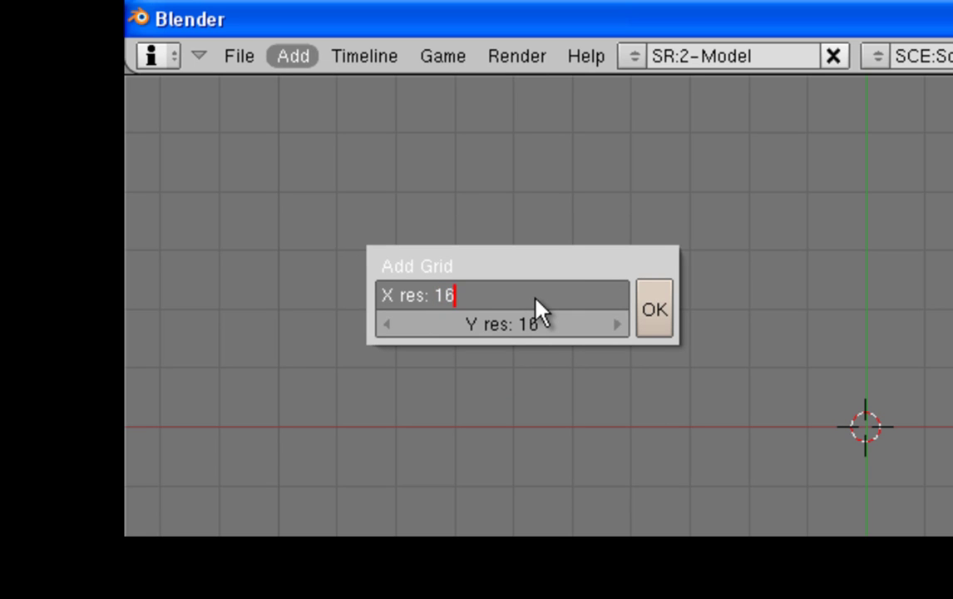
key(Return)
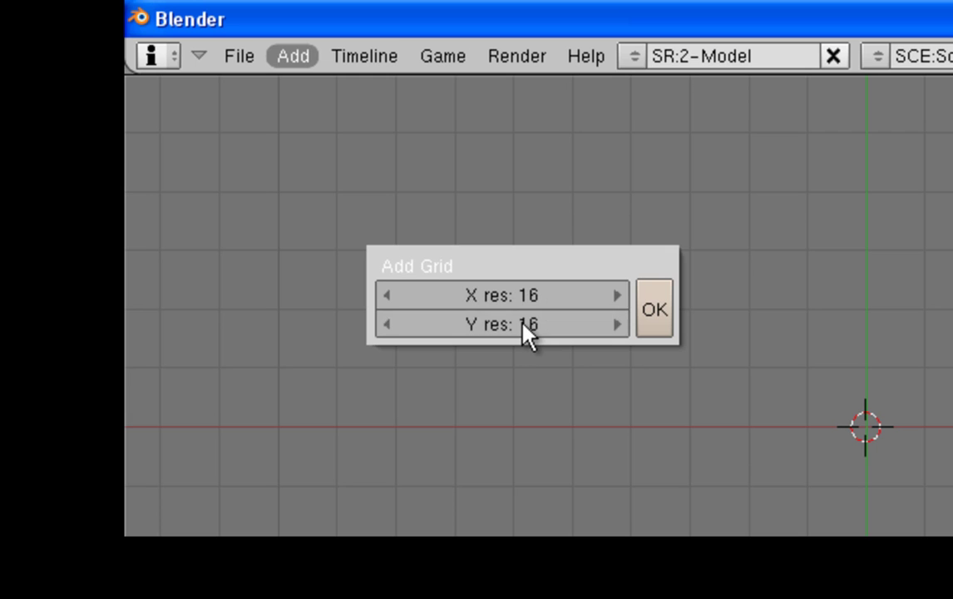
click(524, 324)
text(16)
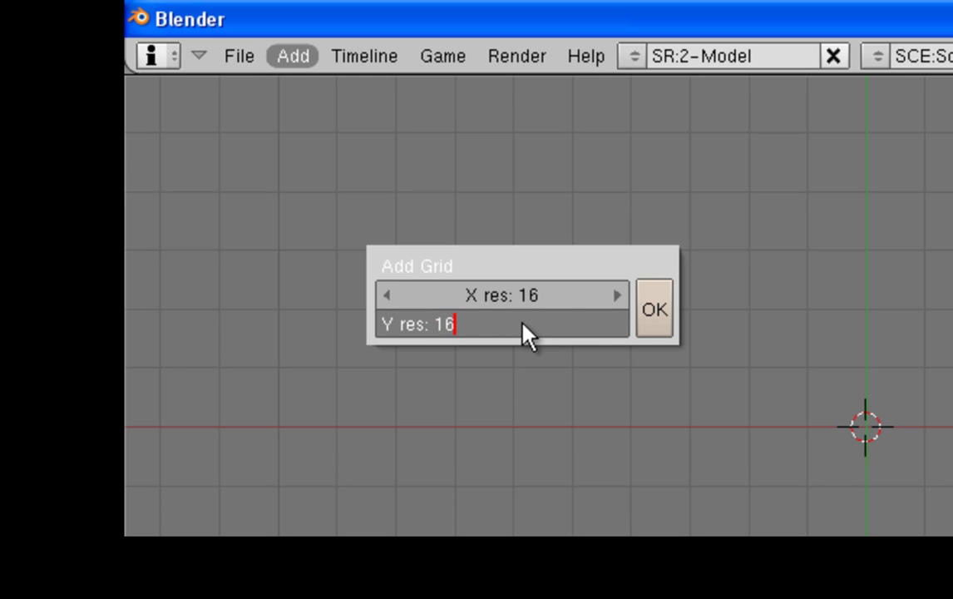
key(Return)
click(656, 308)
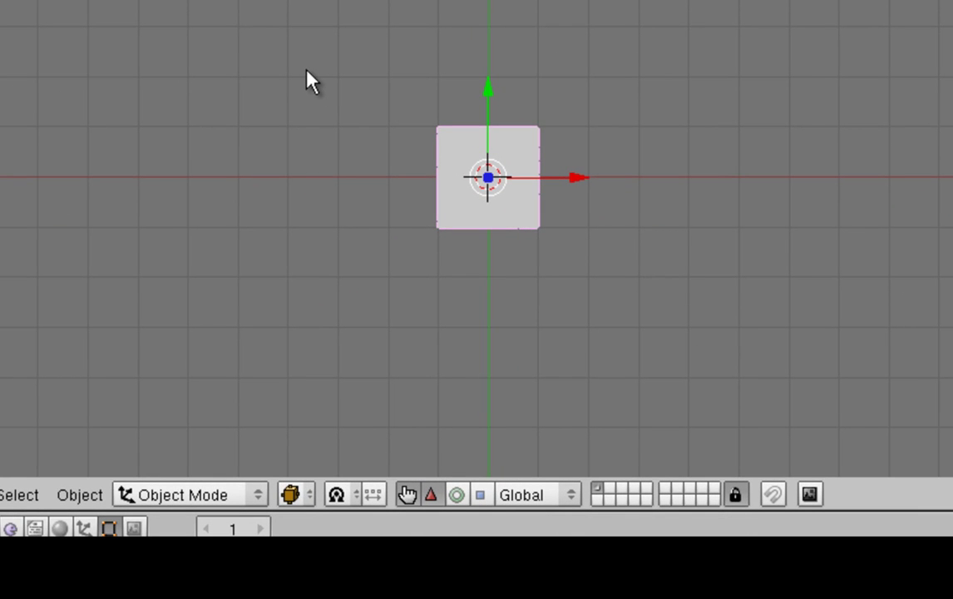
Step: Scale the grid up by a factor of 24 on all axes
key(s)
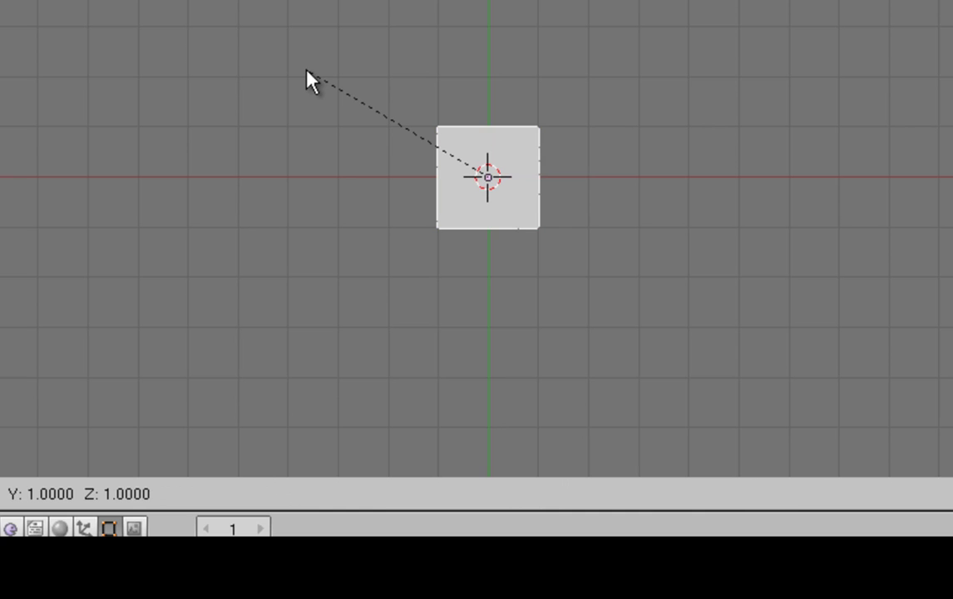
key(Escape)
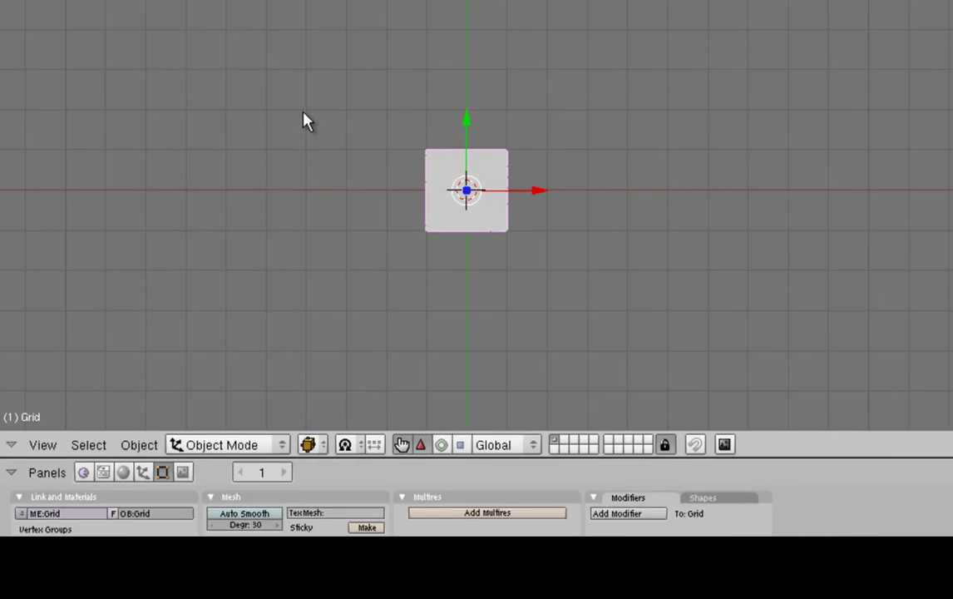
key(s)
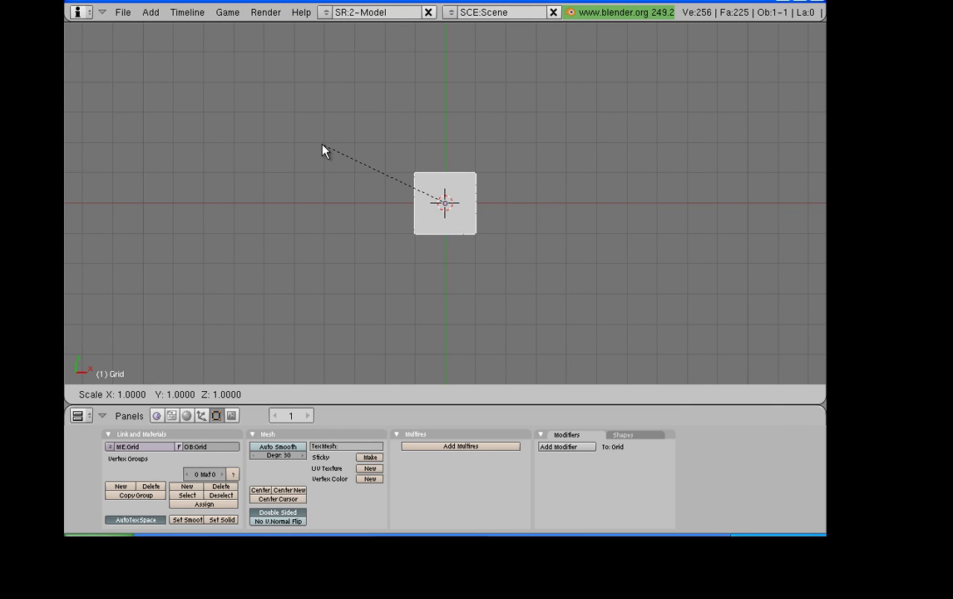
text(24)
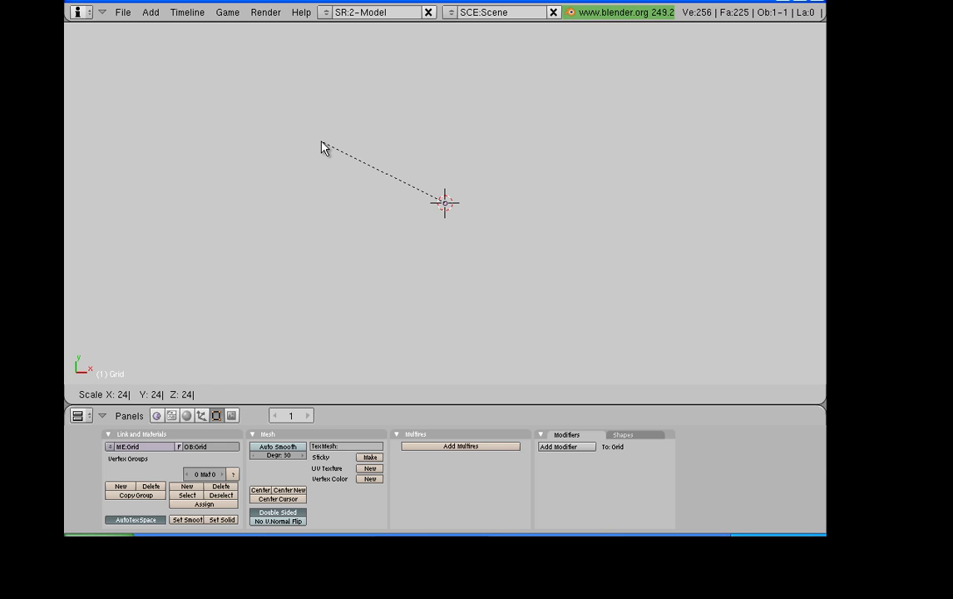
scroll(323, 147, down, 5)
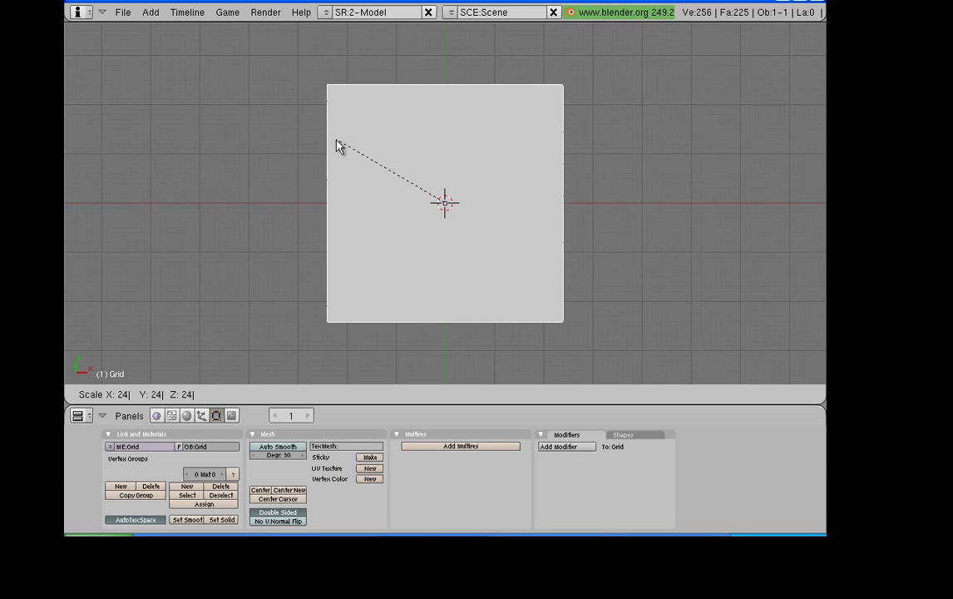
click(320, 145)
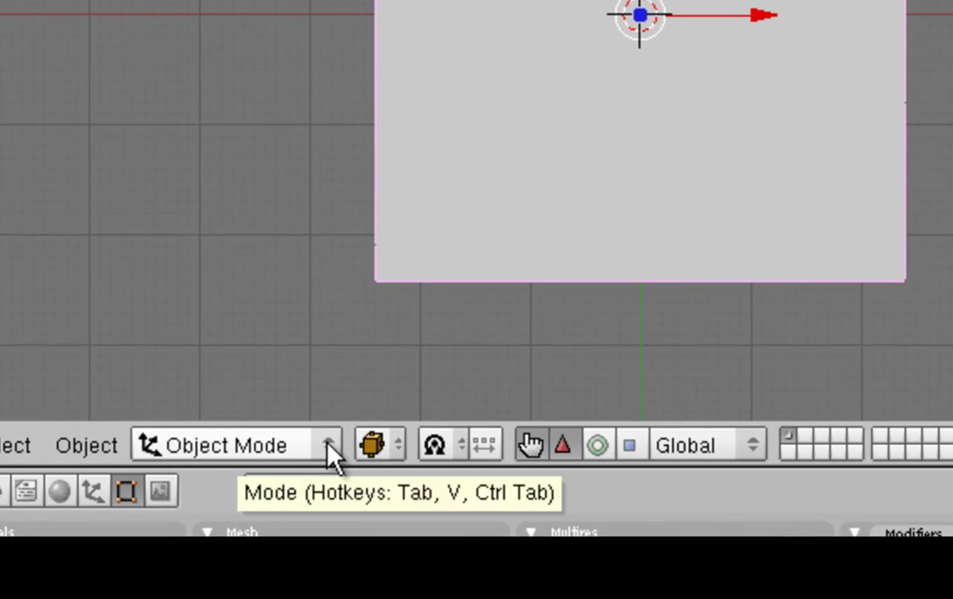
Step: Put the grid into Edit Mode with Faces as the selection mode
click(326, 445)
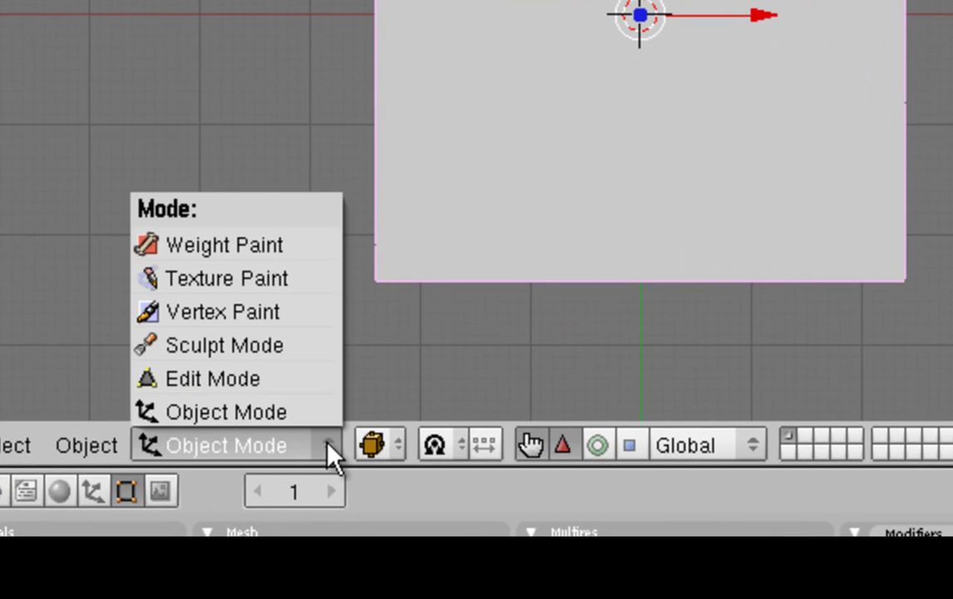
click(236, 379)
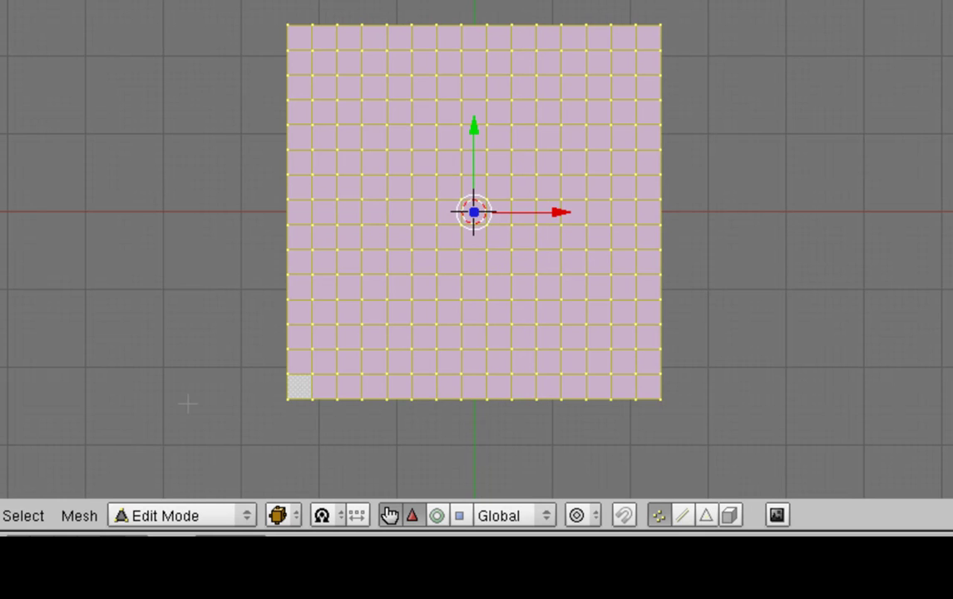
key(ctrl+Tab)
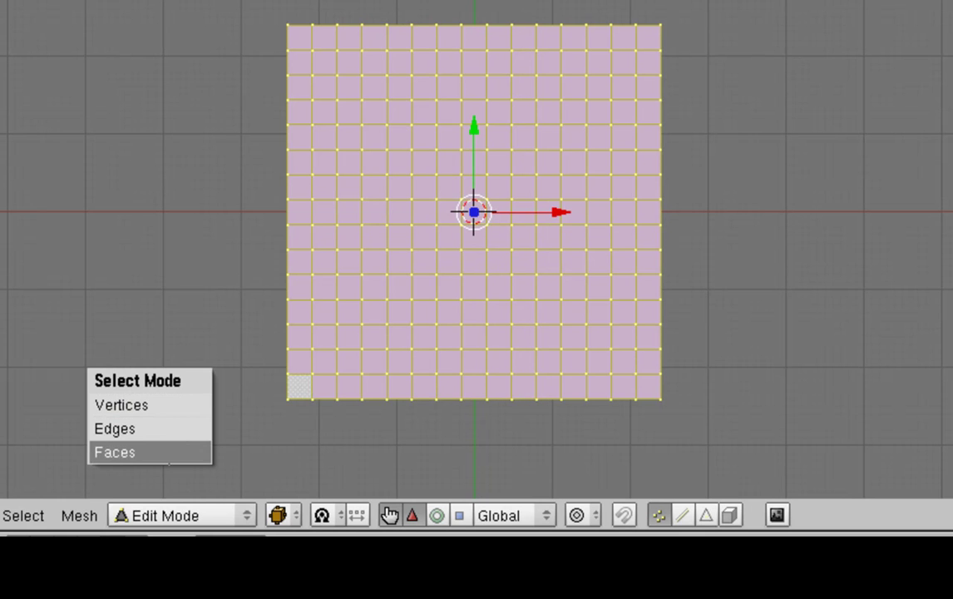
click(168, 456)
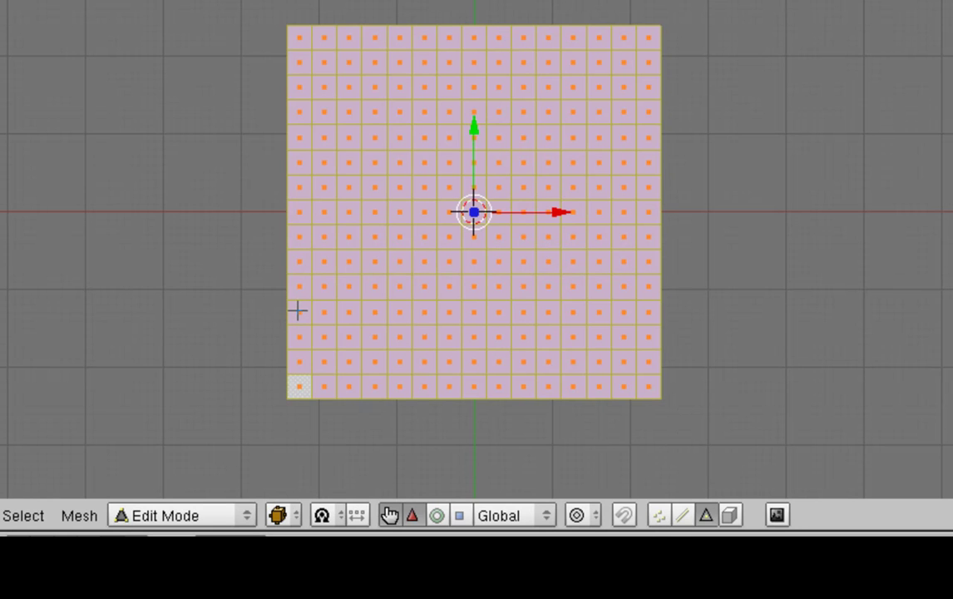
Step: Start the path at a left-edge face, running down, then up a column and along the top row
right_click(298, 310)
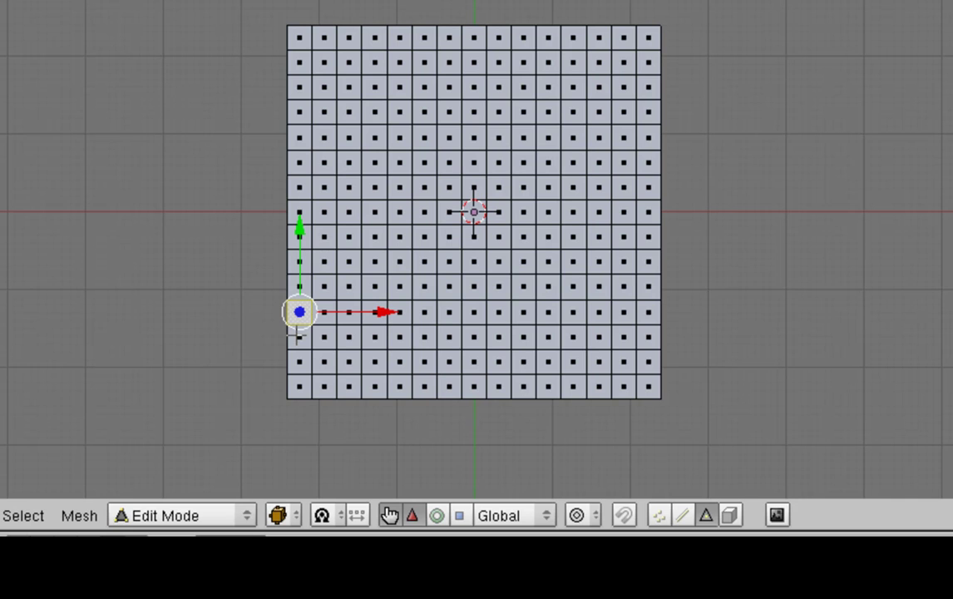
shift+right_click(300, 337)
shift+right_click(299, 362)
shift+right_click(299, 387)
shift+right_click(324, 312)
shift+right_click(349, 312)
shift+right_click(349, 287)
shift+right_click(349, 262)
shift+right_click(349, 237)
shift+right_click(324, 237)
shift+right_click(324, 212)
shift+right_click(325, 187)
shift+right_click(325, 162)
shift+right_click(324, 138)
shift+right_click(325, 113)
shift+right_click(324, 88)
shift+right_click(324, 62)
shift+right_click(325, 37)
shift+right_click(350, 38)
shift+right_click(374, 38)
shift+right_click(399, 38)
shift+right_click(424, 38)
Step: Extend the path down, across and back up, then down the right-hand column
shift+right_click(424, 62)
shift+right_click(424, 87)
shift+right_click(425, 113)
shift+right_click(450, 112)
shift+right_click(474, 112)
shift+right_click(499, 112)
shift+right_click(499, 87)
shift+right_click(499, 62)
shift+right_click(524, 63)
shift+right_click(549, 63)
shift+right_click(574, 62)
shift+right_click(599, 63)
shift+right_click(599, 87)
shift+right_click(599, 112)
shift+right_click(599, 138)
shift+right_click(598, 162)
shift+right_click(599, 188)
Step: Continue the path left, down a middle column, right, then leftward along the bottom row
shift+right_click(574, 187)
shift+right_click(549, 187)
shift+right_click(524, 187)
shift+right_click(499, 187)
shift+right_click(499, 212)
shift+right_click(499, 237)
shift+right_click(499, 262)
shift+right_click(499, 287)
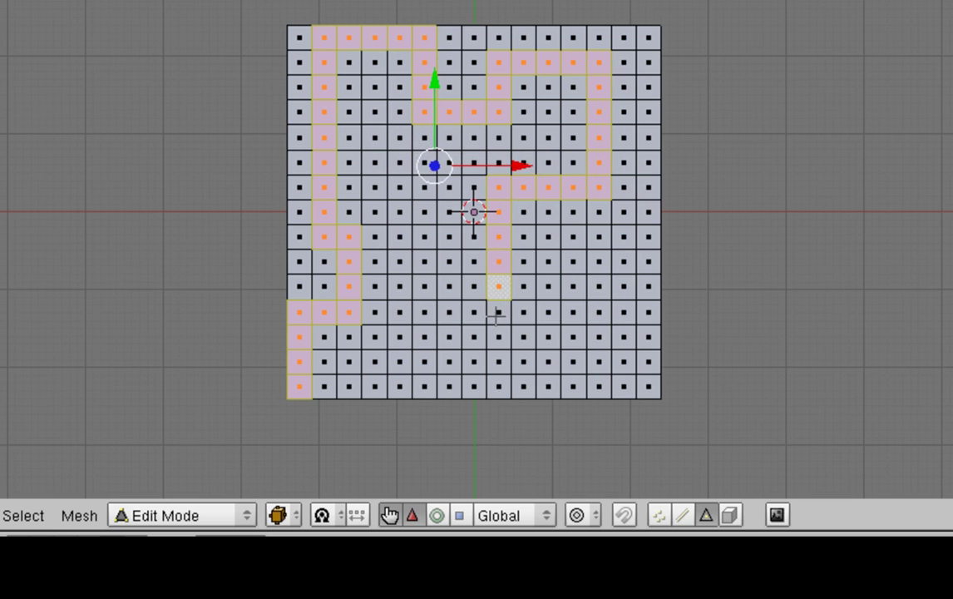
shift+right_click(499, 312)
shift+right_click(524, 312)
shift+right_click(549, 312)
shift+right_click(574, 312)
shift+right_click(599, 312)
shift+right_click(624, 312)
shift+right_click(624, 336)
shift+right_click(623, 362)
shift+right_click(624, 387)
shift+right_click(599, 387)
shift+right_click(574, 387)
shift+right_click(549, 387)
shift+right_click(524, 387)
shift+right_click(499, 387)
shift+right_click(474, 387)
shift+right_click(449, 387)
shift+right_click(425, 386)
shift+right_click(399, 387)
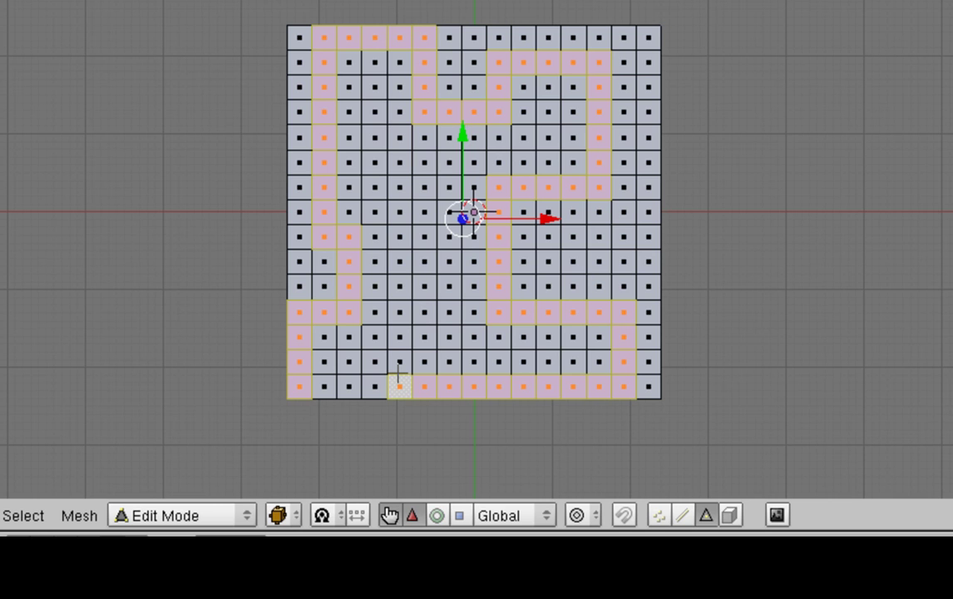
Step: Move the selected maze-path faces off to the left of the grid
key(g)
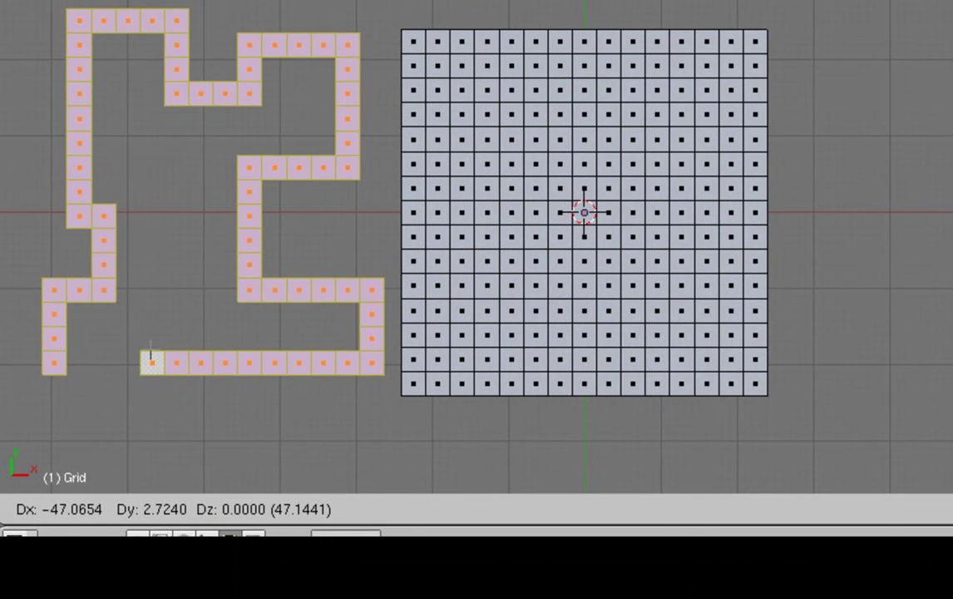
click(150, 356)
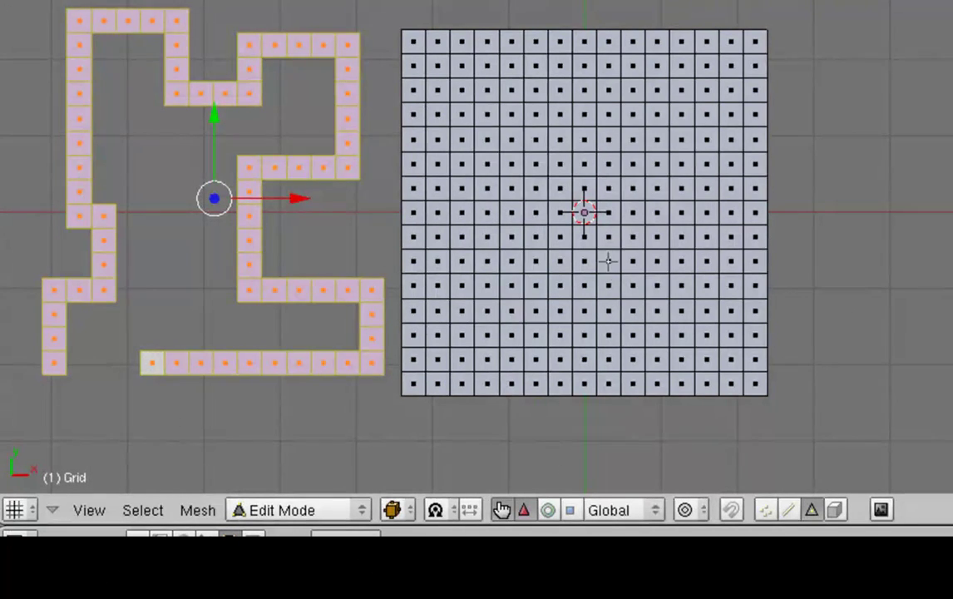
Step: Select the leftover grid's linked flat faces at a 135 angle and delete their edges and faces
right_click(512, 211)
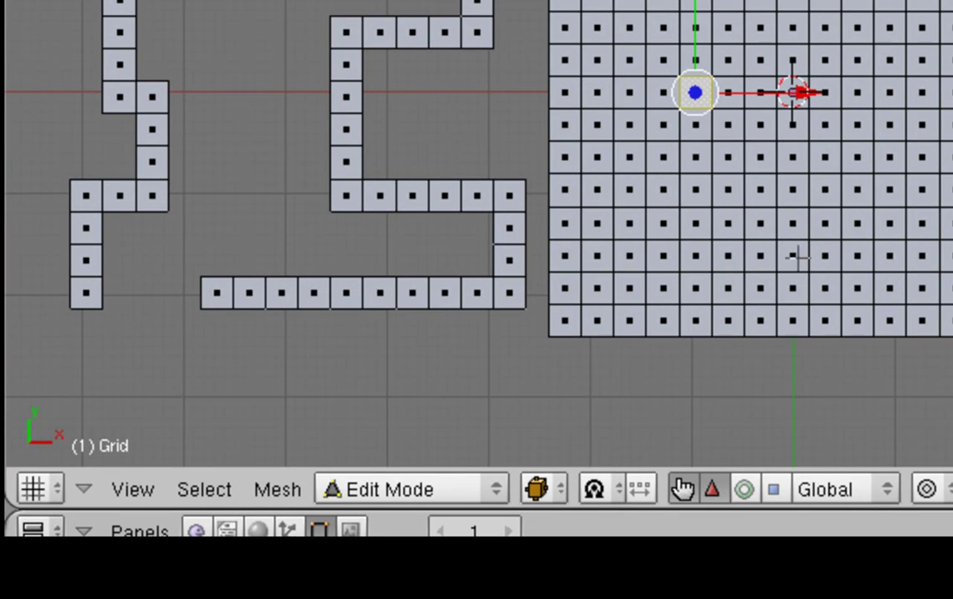
click(223, 497)
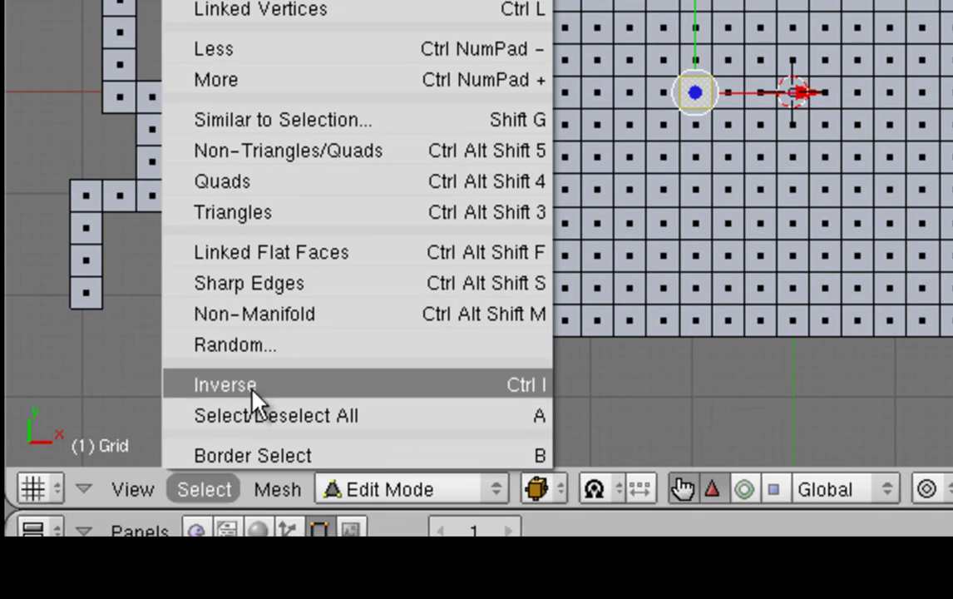
click(306, 252)
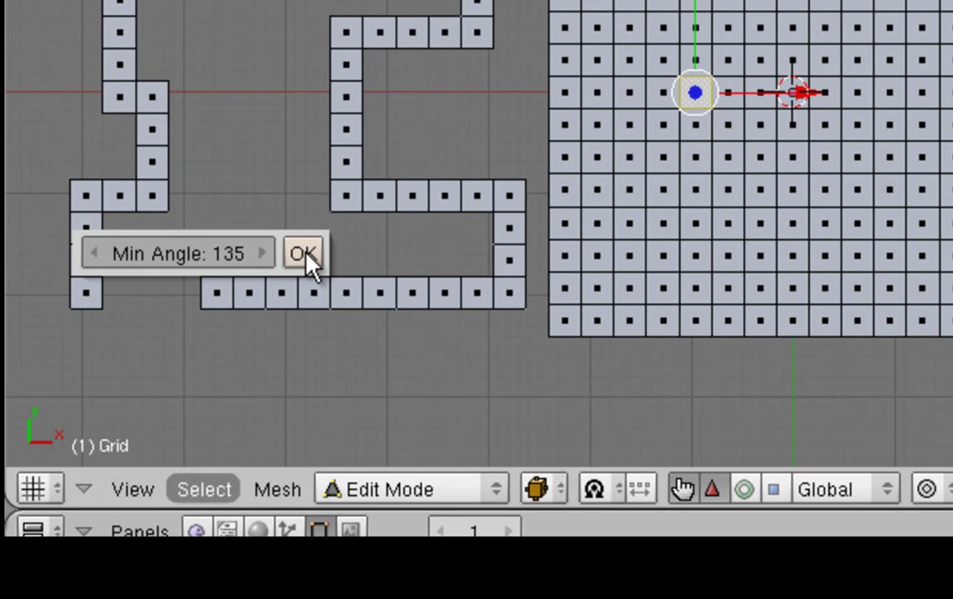
click(305, 254)
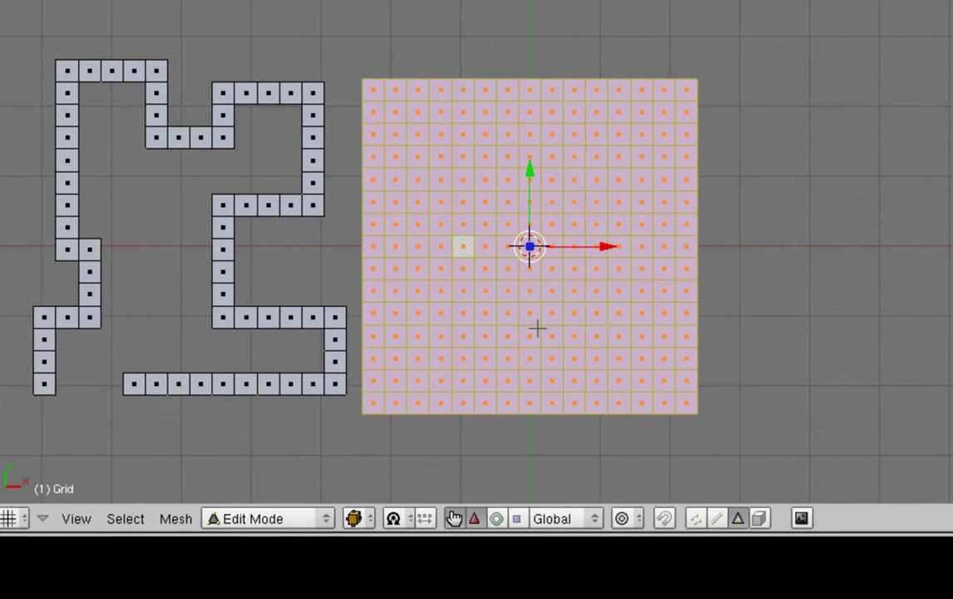
key(x)
click(539, 330)
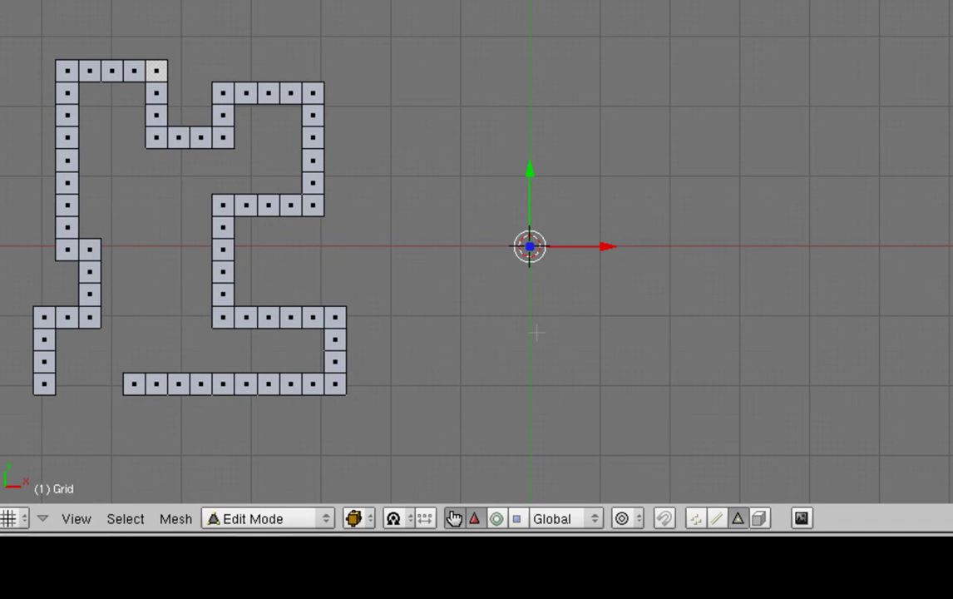
Step: In Object Mode, drag the maze path right along X onto the origin, then return to Edit Mode
click(330, 519)
click(320, 499)
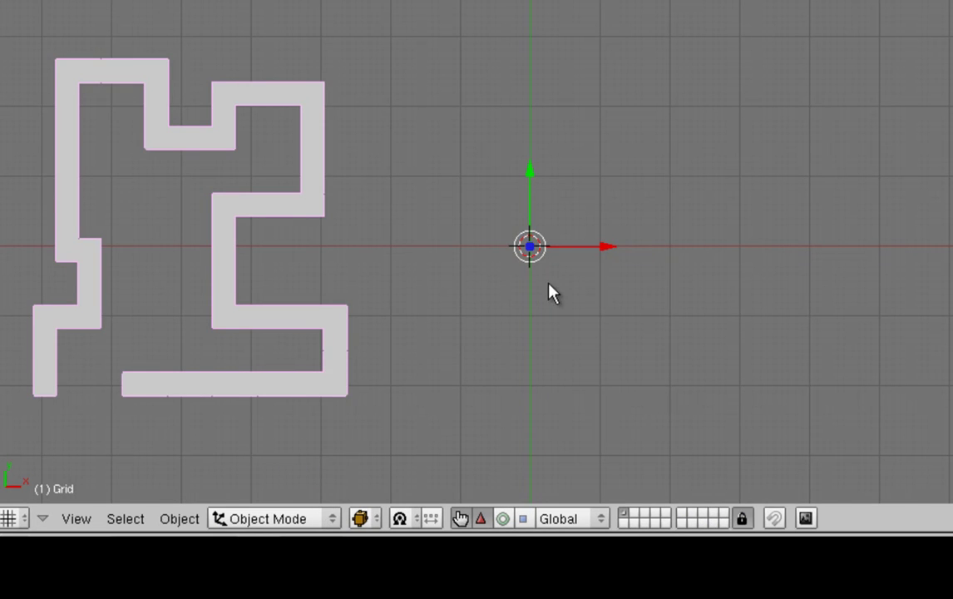
drag(592, 248, 952, 274)
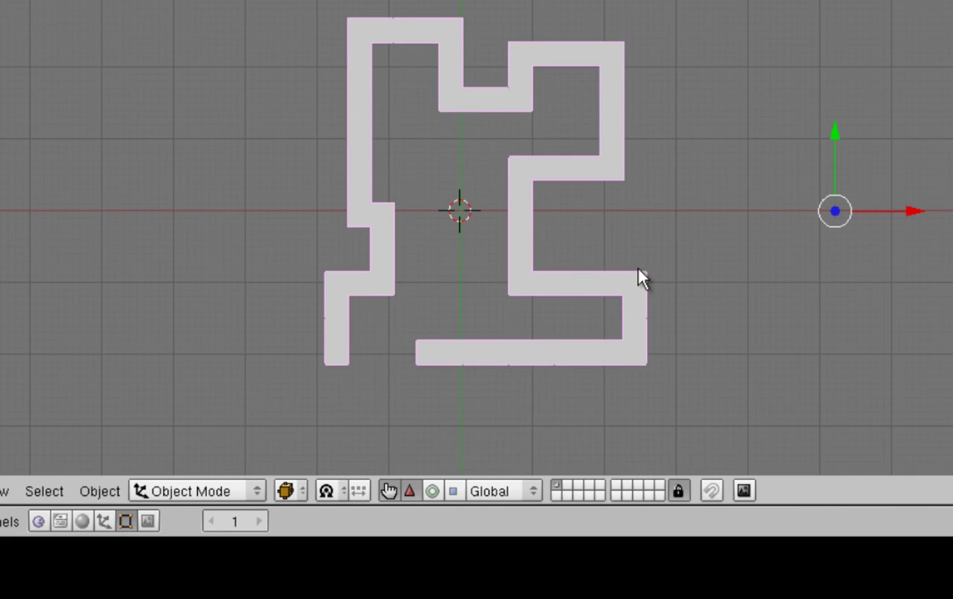
click(256, 489)
click(242, 446)
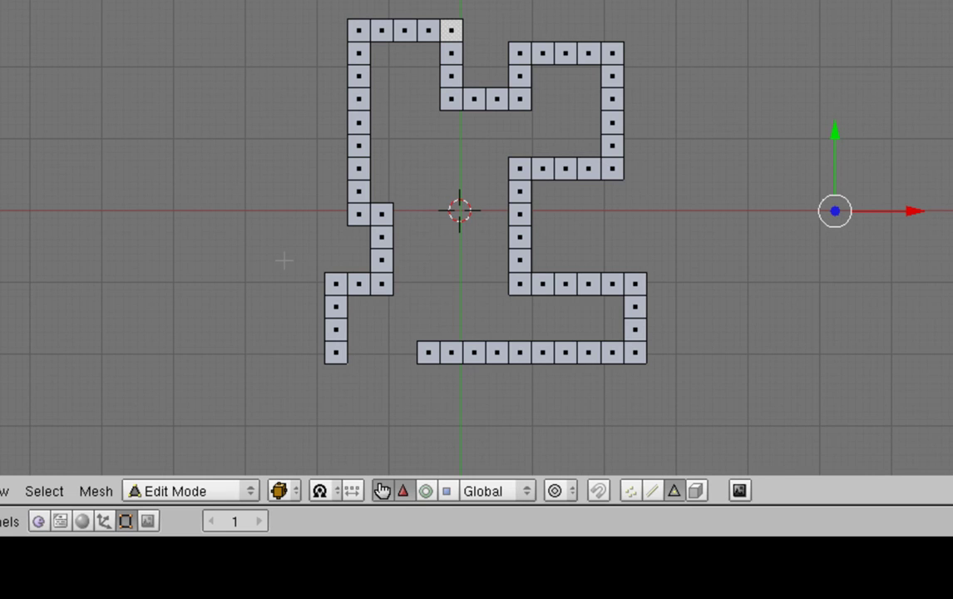
Step: In side view, select all maze faces and extrude them as individual faces upward into walls
key(KP_3)
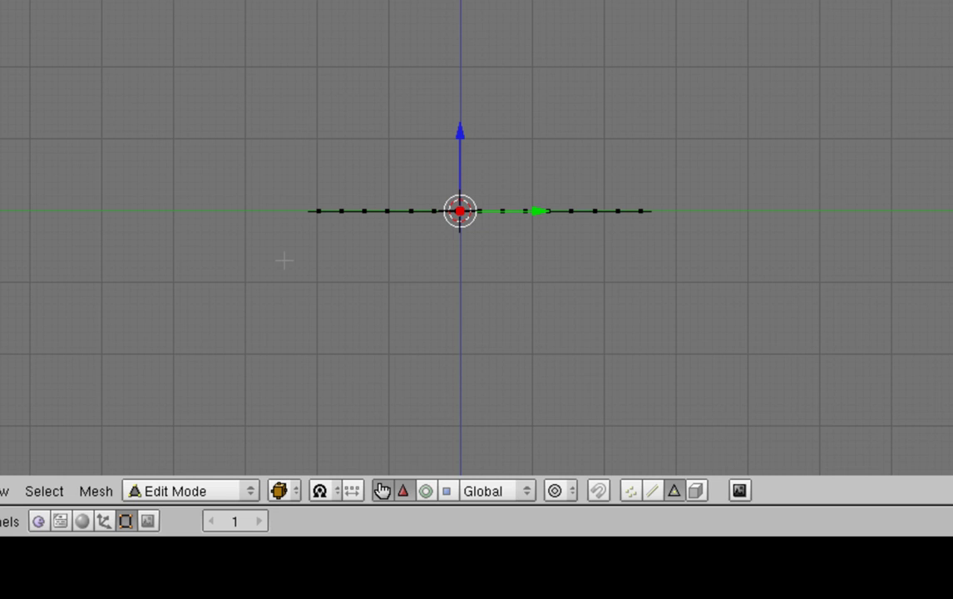
key(a)
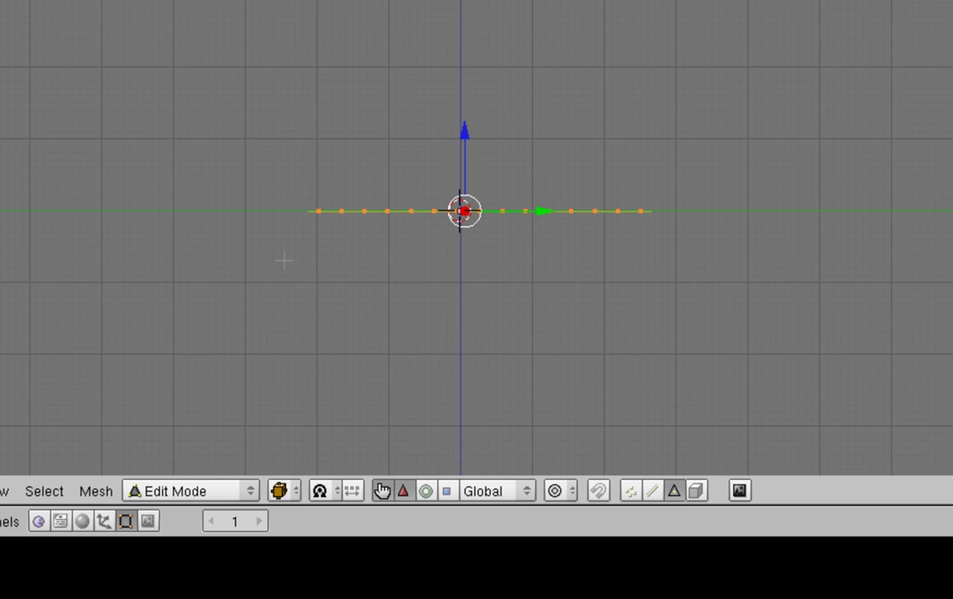
key(e)
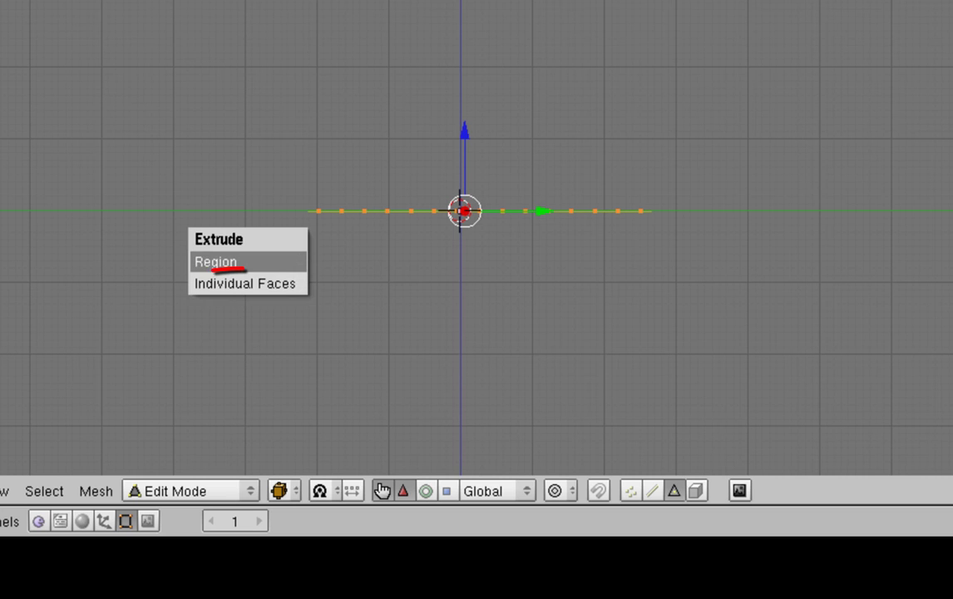
click(218, 287)
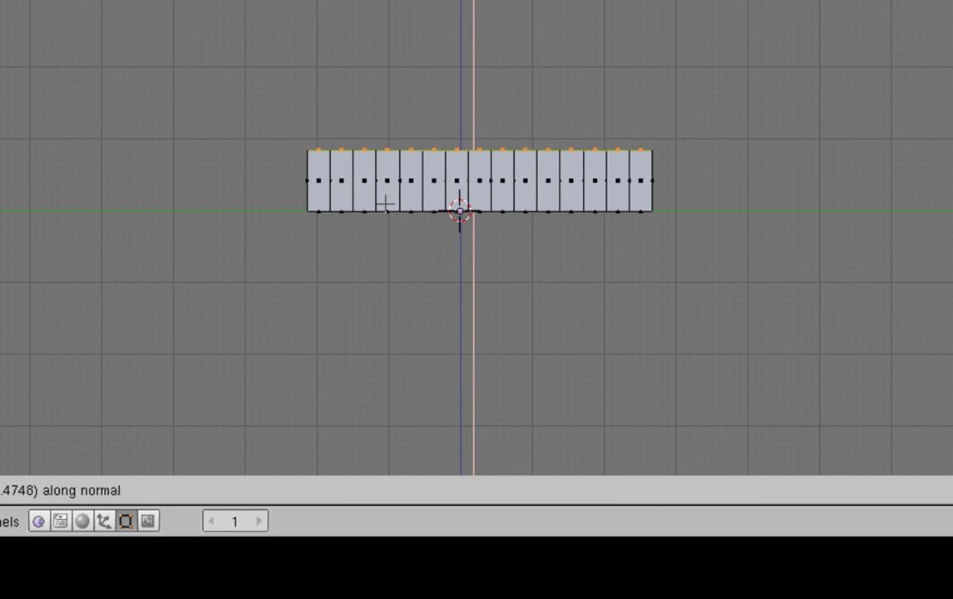
click(384, 196)
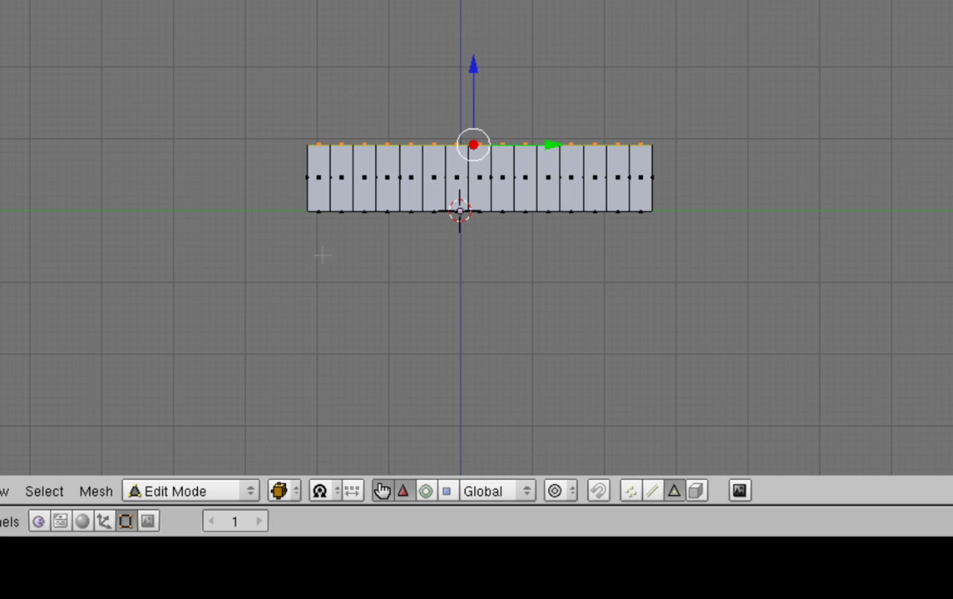
Step: Orbit the view to an oblique angle looking down on the maze walls
middle_drag(322, 256, 483, 457)
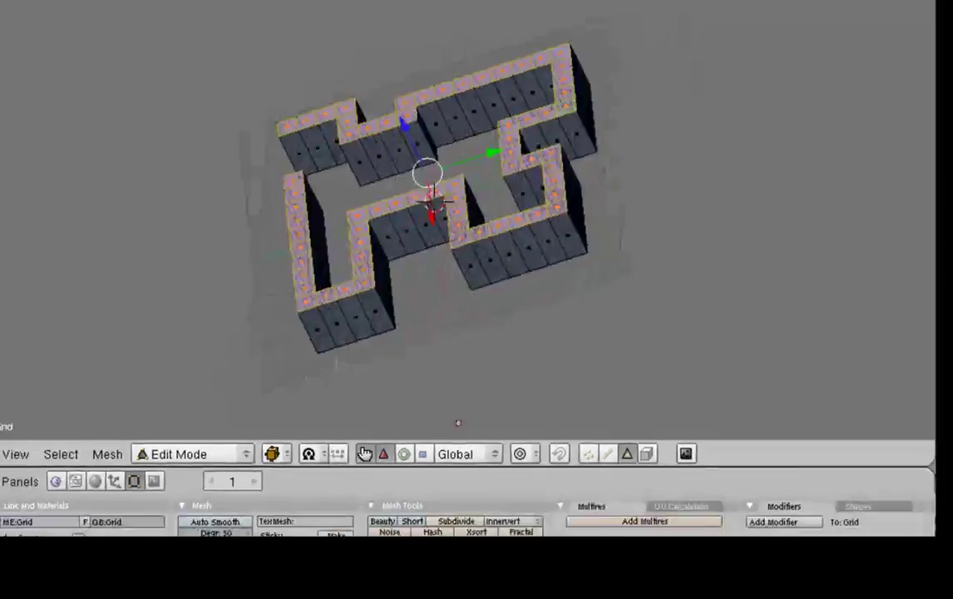
middle_drag(458, 423, 345, 406)
middle_drag(589, 208, 574, 211)
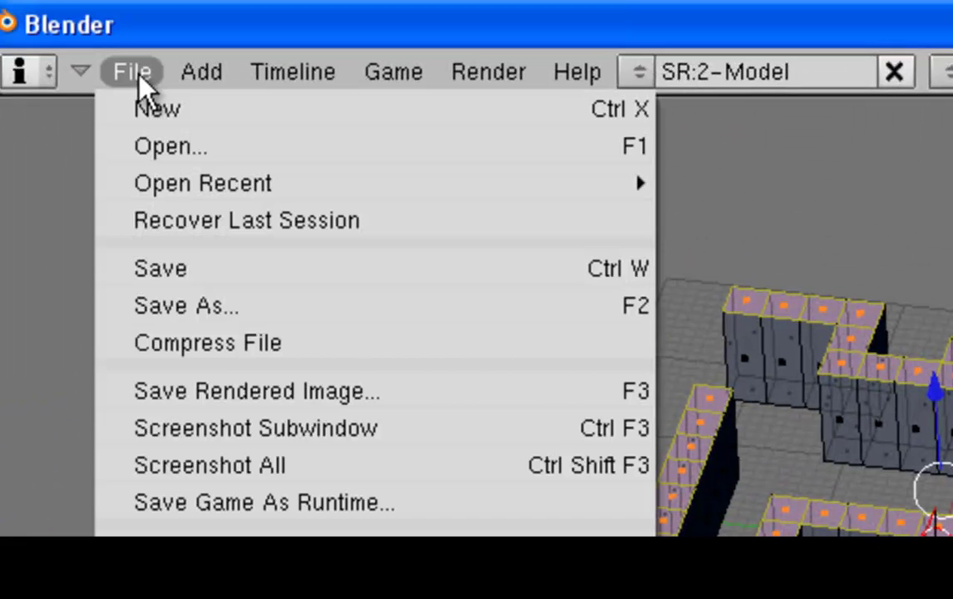
Step: Save the file as maze1.blend in place of untitled, confirming the overwrite of the existing maze1.blend
click(221, 304)
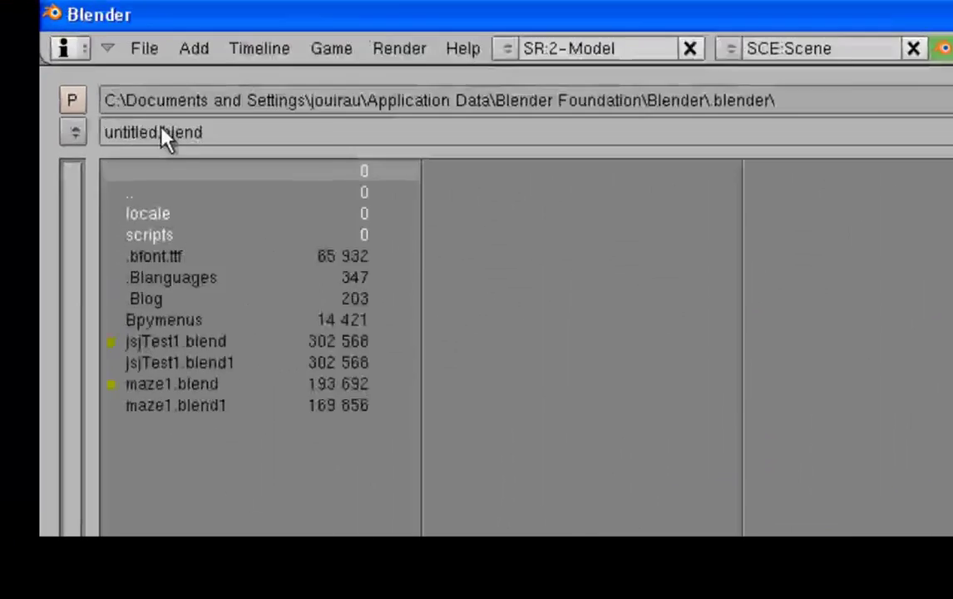
click(84, 97)
click(415, 260)
drag(416, 259, 300, 249)
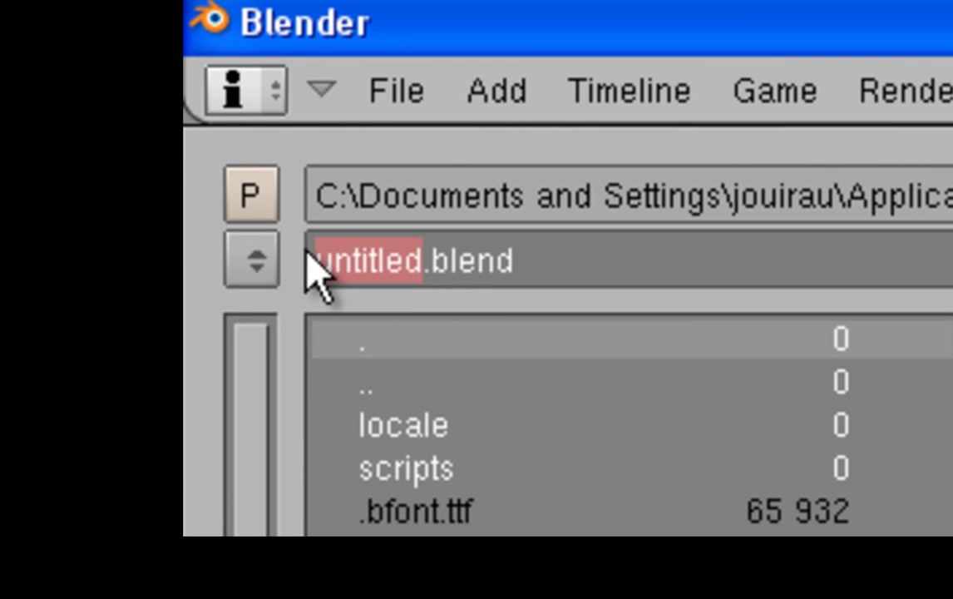
text(MA)
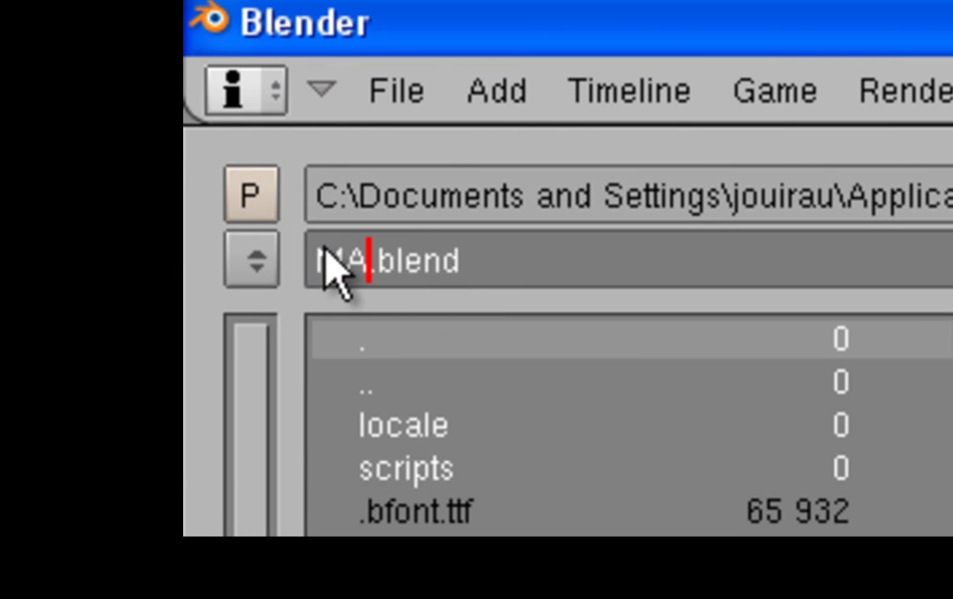
key(BackSpace)
key(BackSpace)
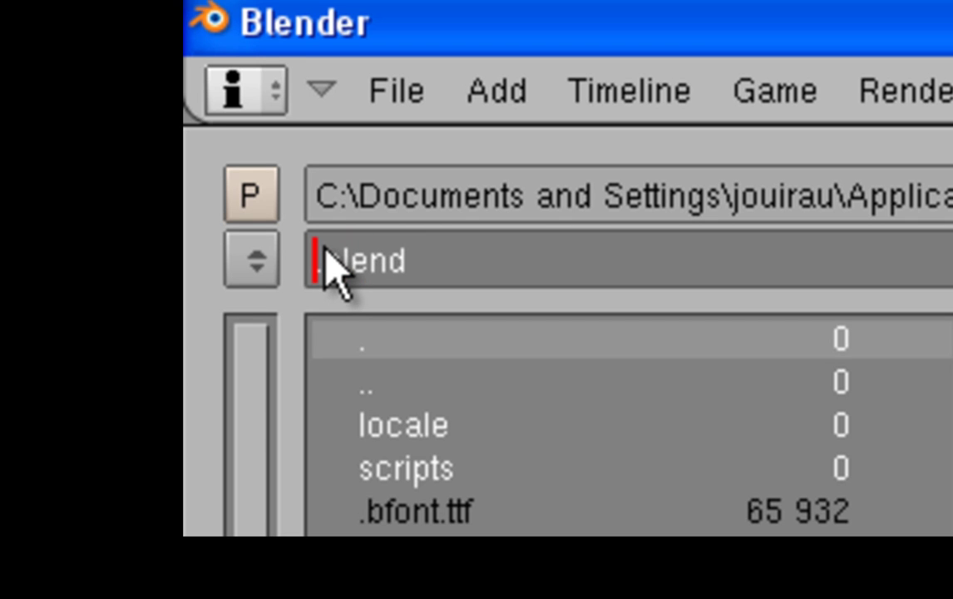
text(maze1)
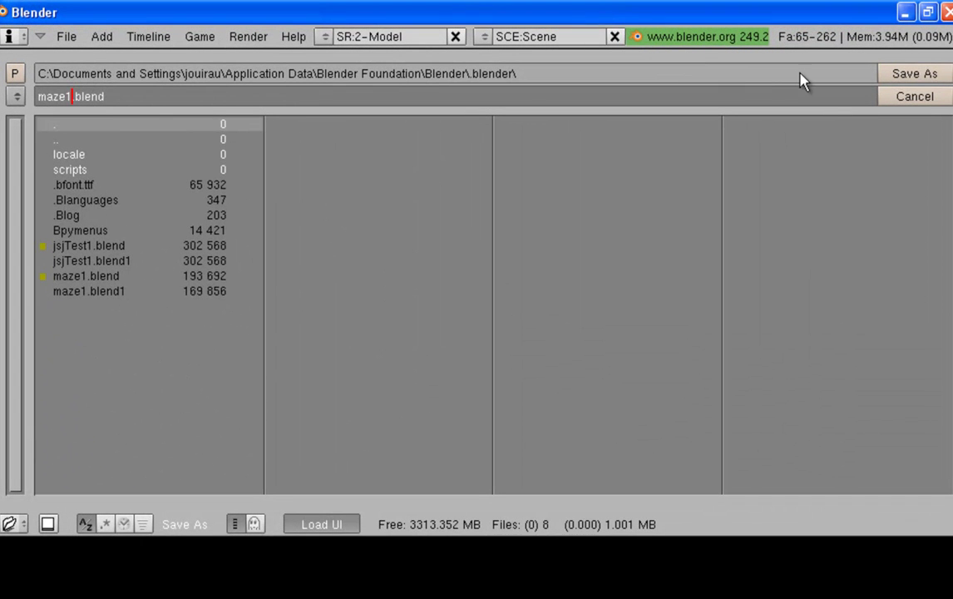
click(930, 73)
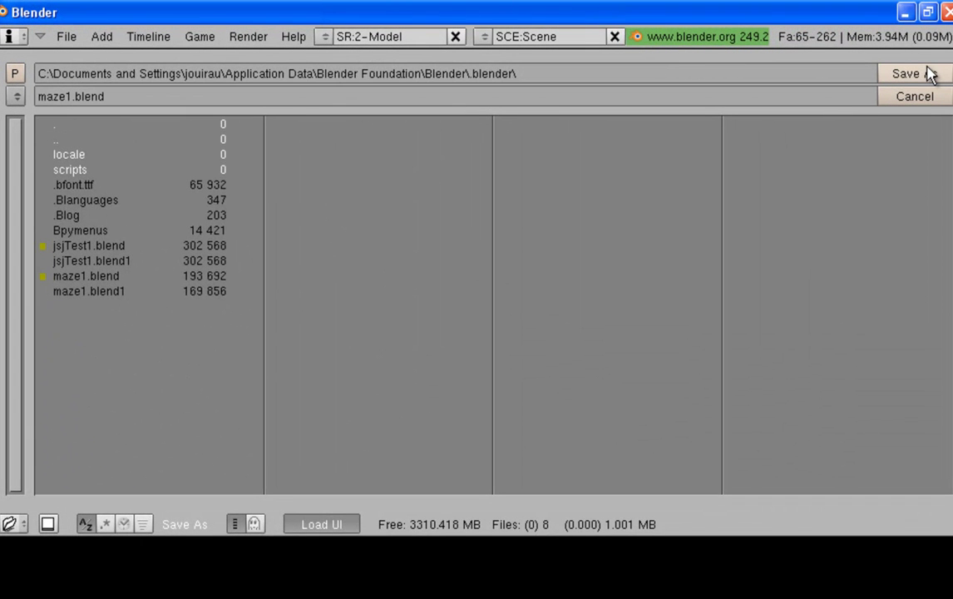
click(930, 73)
click(930, 71)
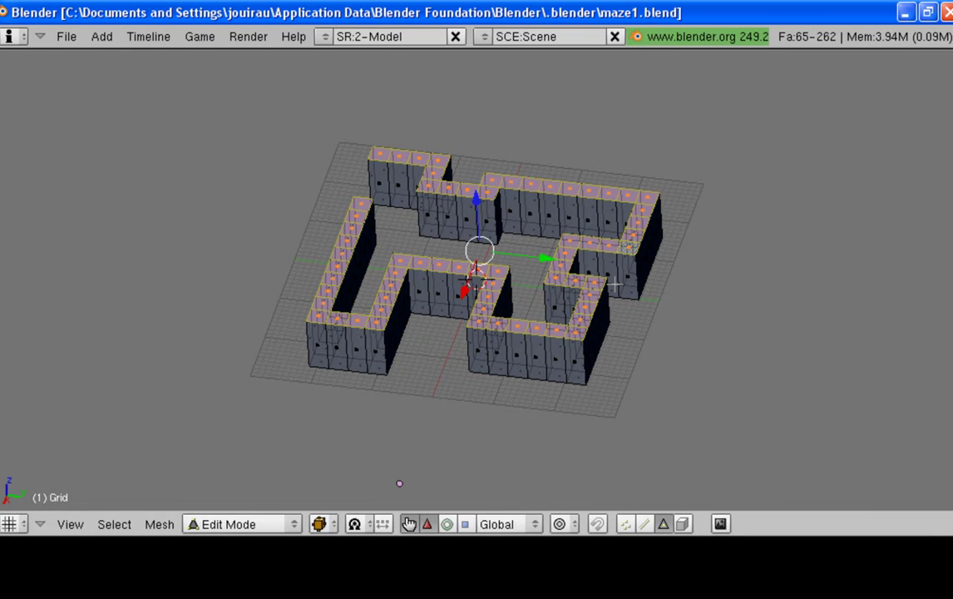